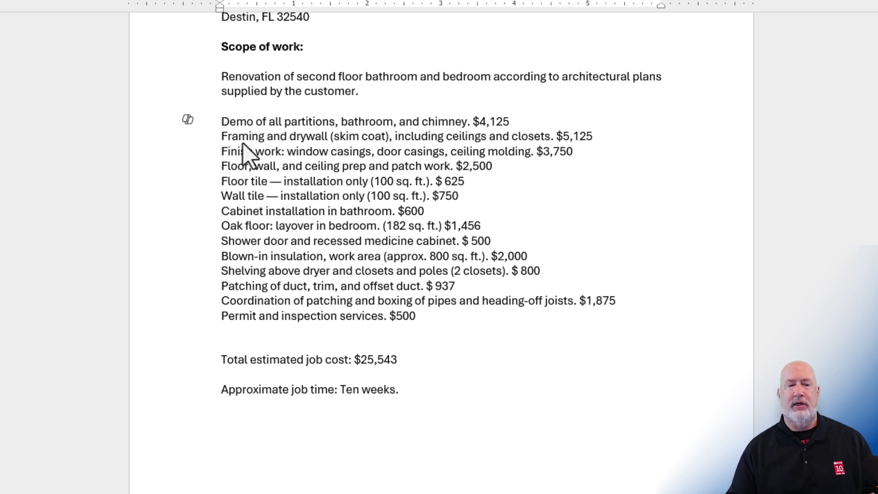
- Select the fourteen priced work-item lines and bring up the table insertion options
drag(204, 121, 201, 316)
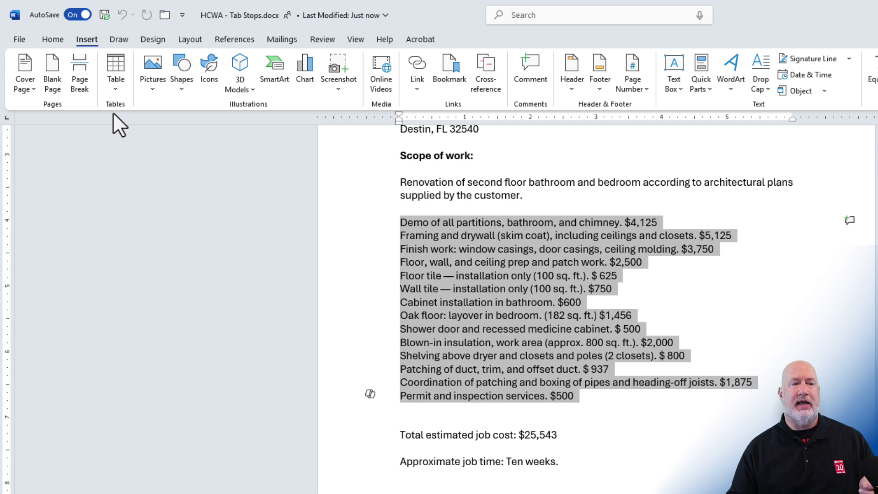
click(114, 86)
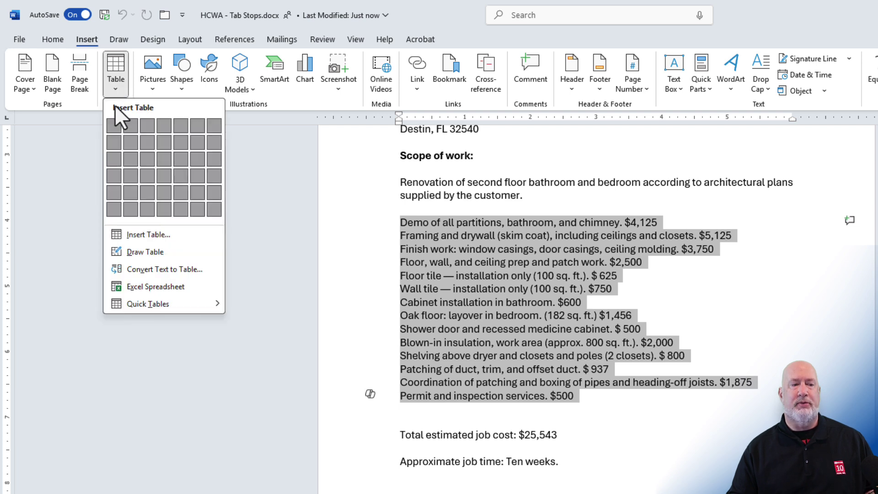
- Convert the selected lines into a 2-column table, using $ as the separator
click(158, 270)
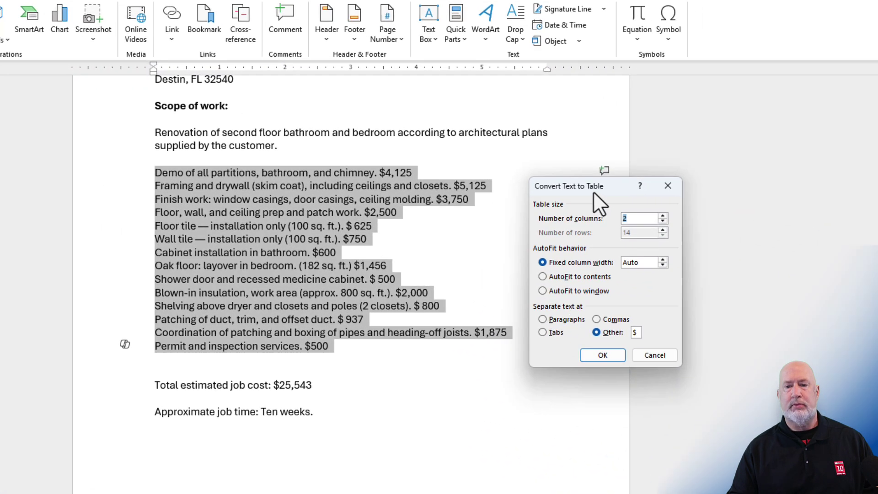
drag(593, 192, 598, 131)
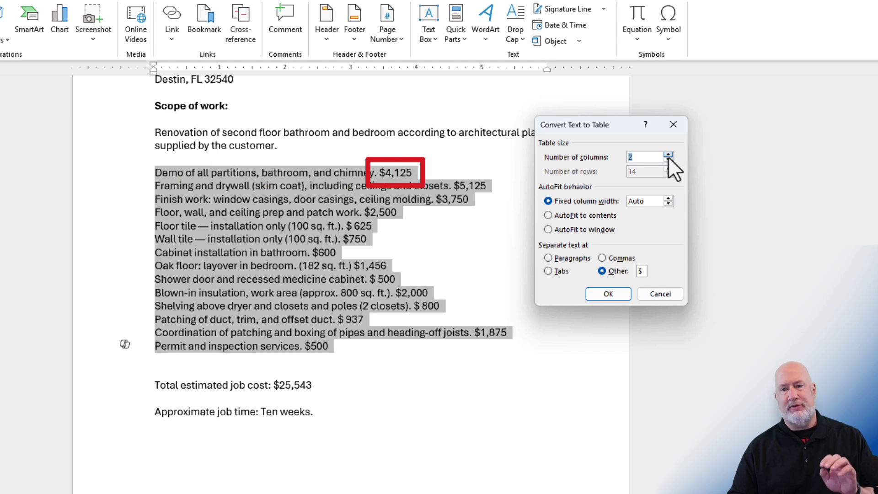
click(549, 258)
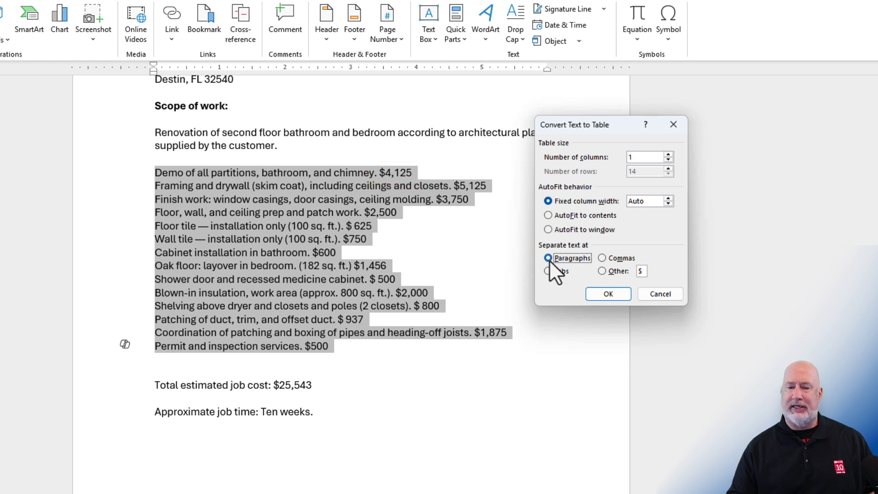
click(601, 272)
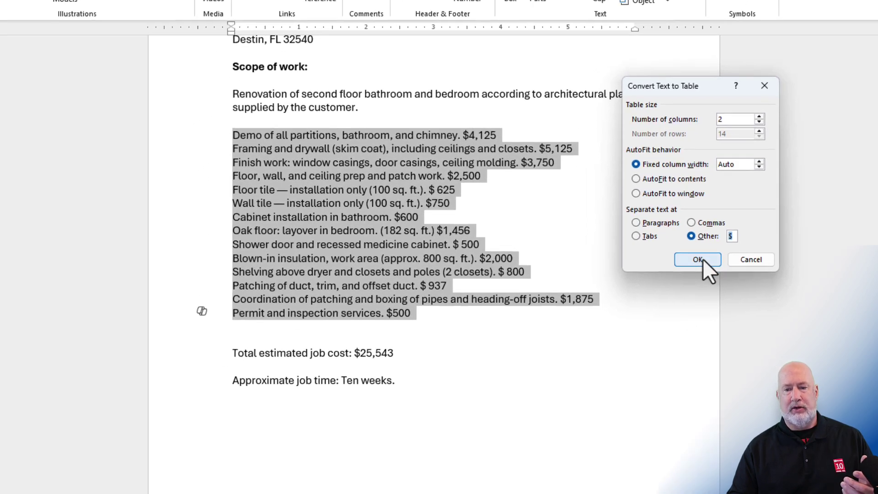
click(624, 294)
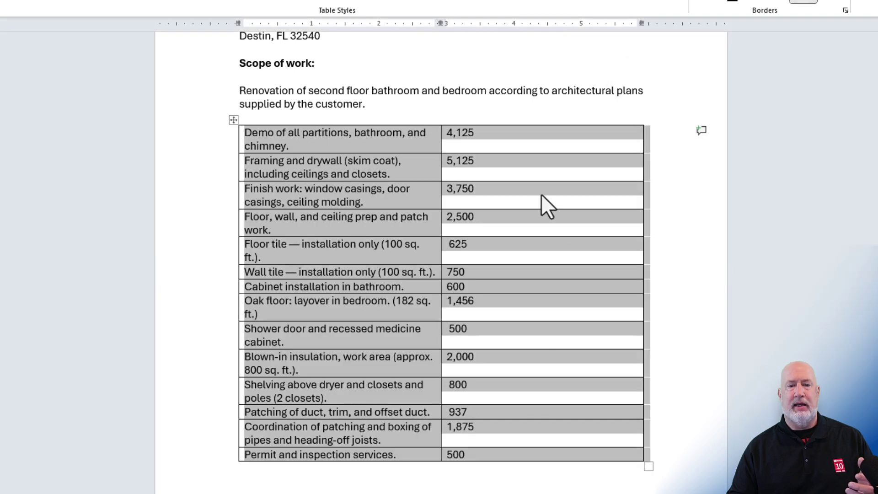
- Insert a row above the first item and label its cells Plan and Cost
click(537, 193)
scroll(536, 193, down, 2)
scroll(536, 193, down, 1)
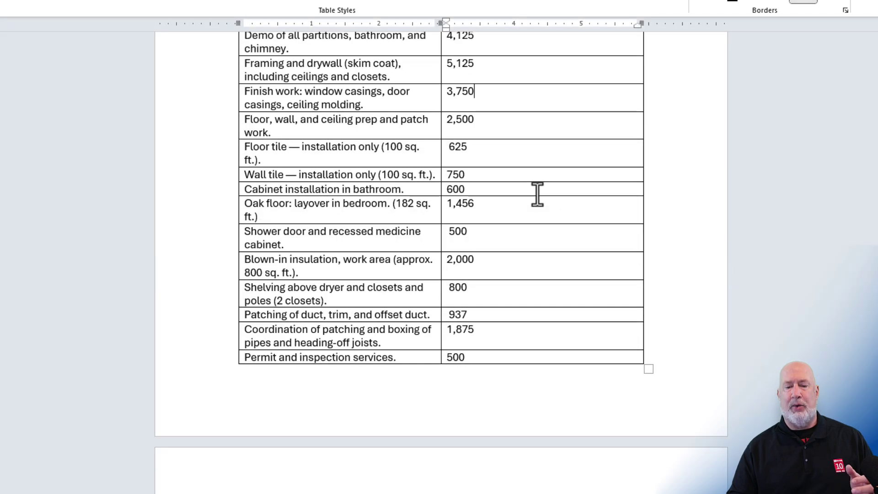
scroll(537, 193, up, 2)
scroll(537, 193, up, 1)
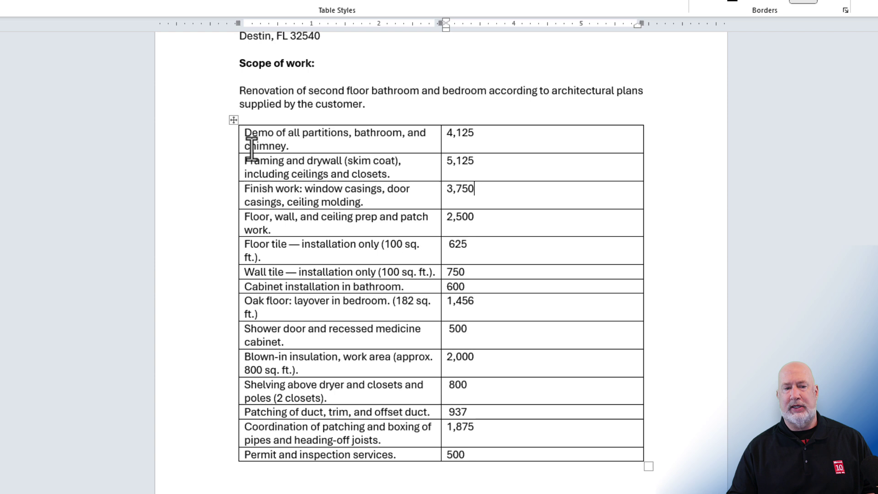
click(215, 142)
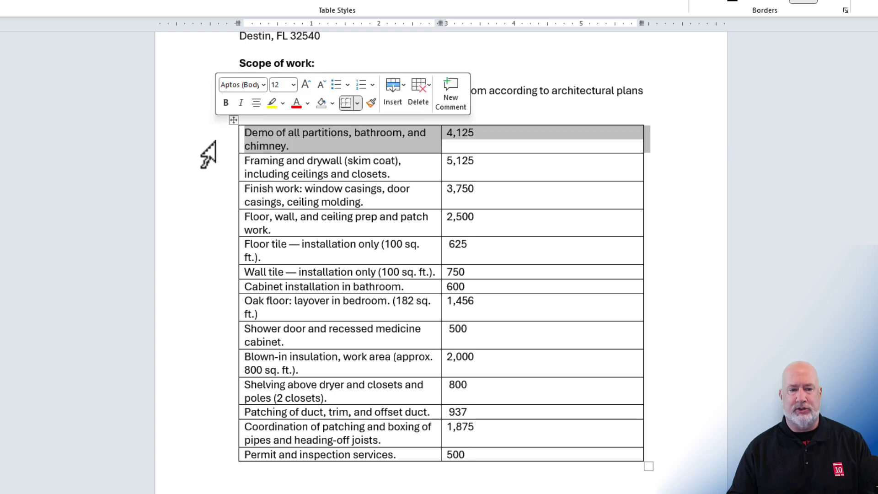
click(397, 90)
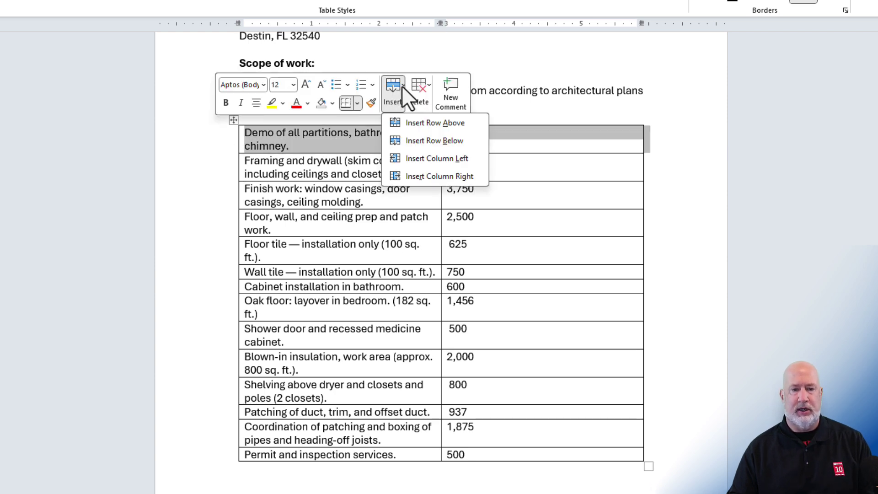
click(414, 122)
text(Plan)
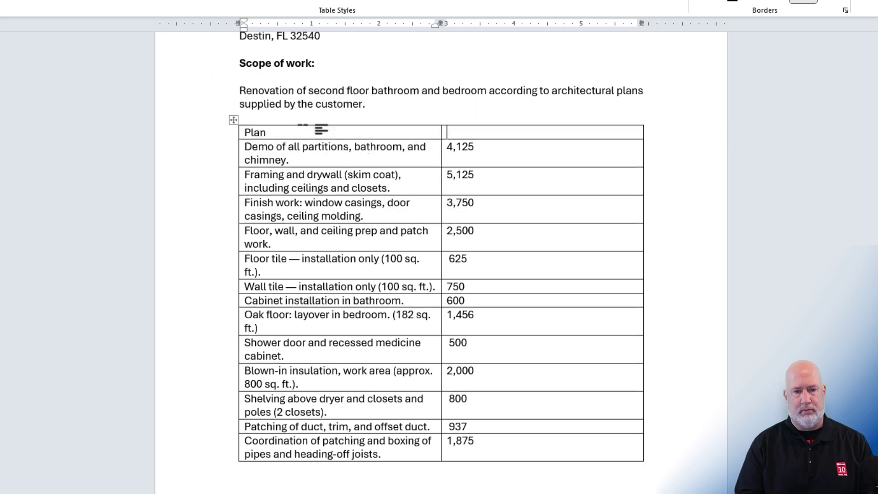
text(t)
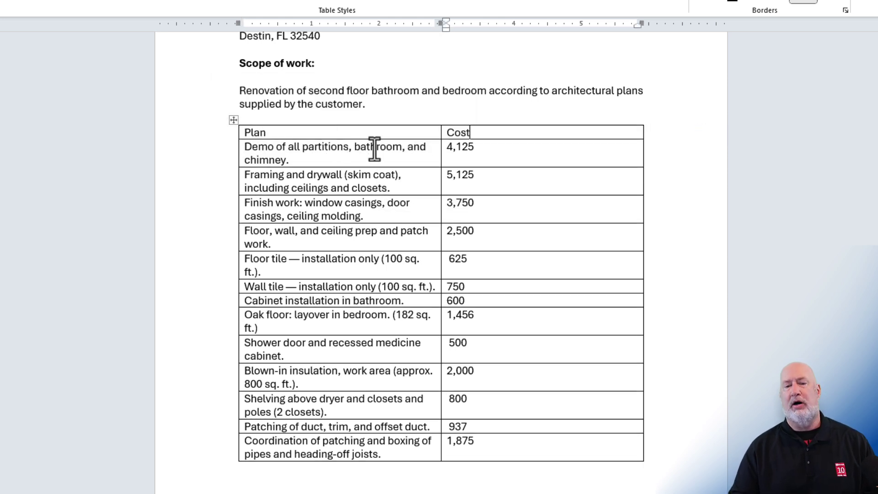
click(393, 105)
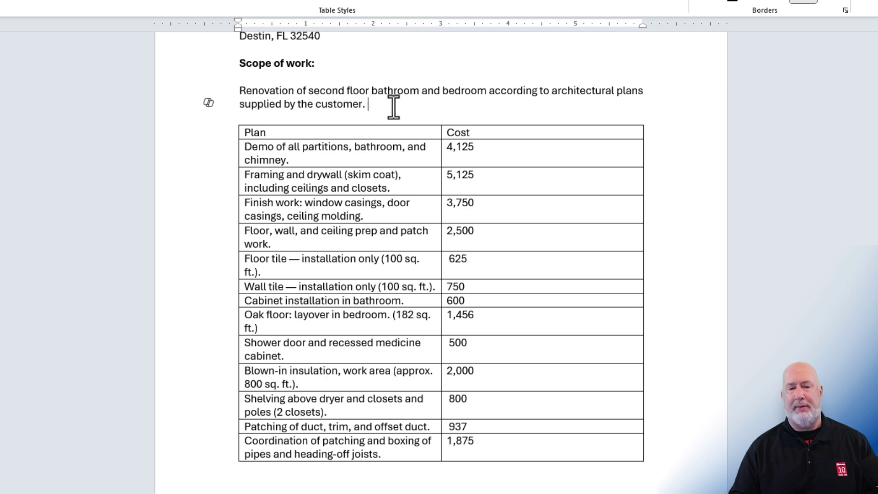
- Add a blank line above the table
key(Return)
key(Return)
key(Return)
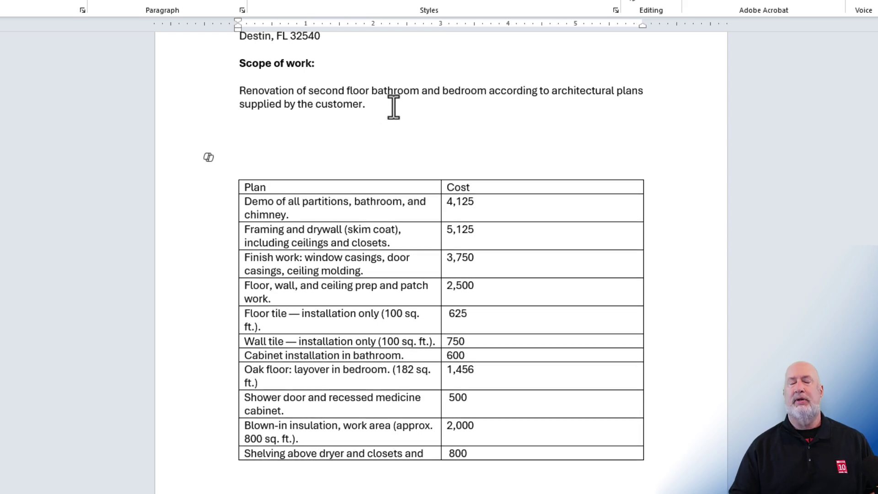
scroll(396, 119, down, 5)
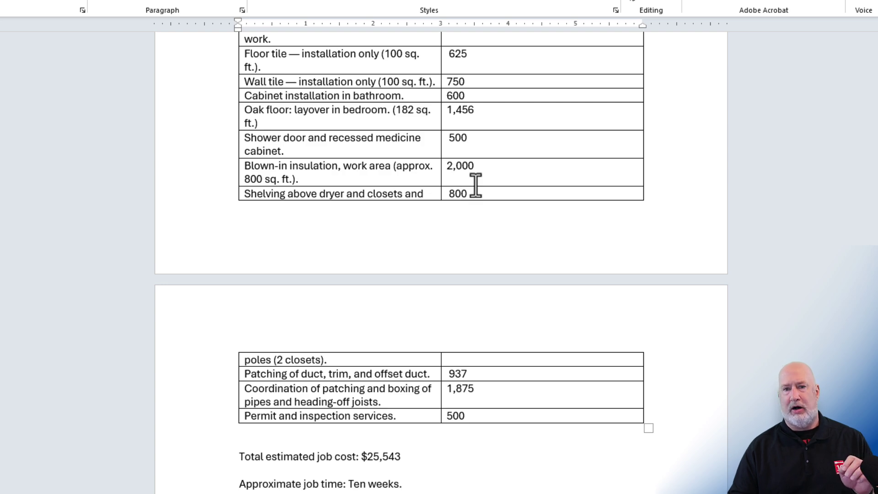
click(349, 97)
scroll(349, 100, up, 2)
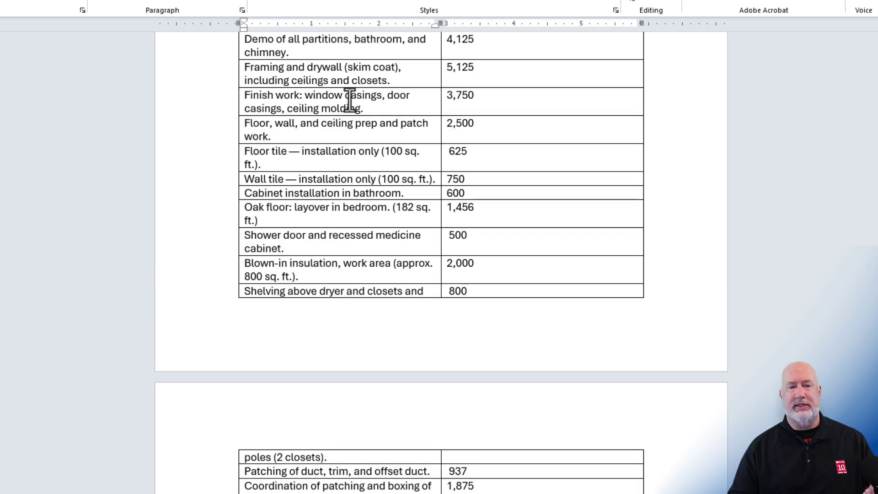
scroll(349, 100, up, 2)
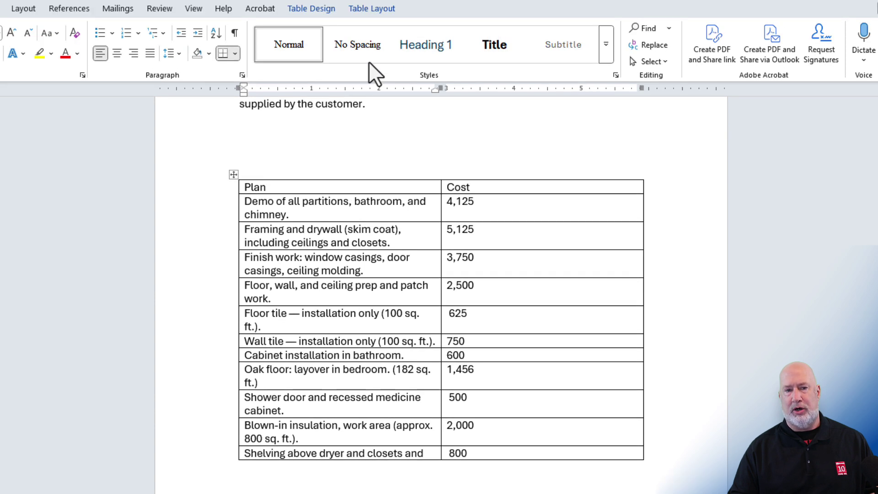
- Turn on Repeat Header Rows so the Plan/Cost header shows on each page
click(374, 12)
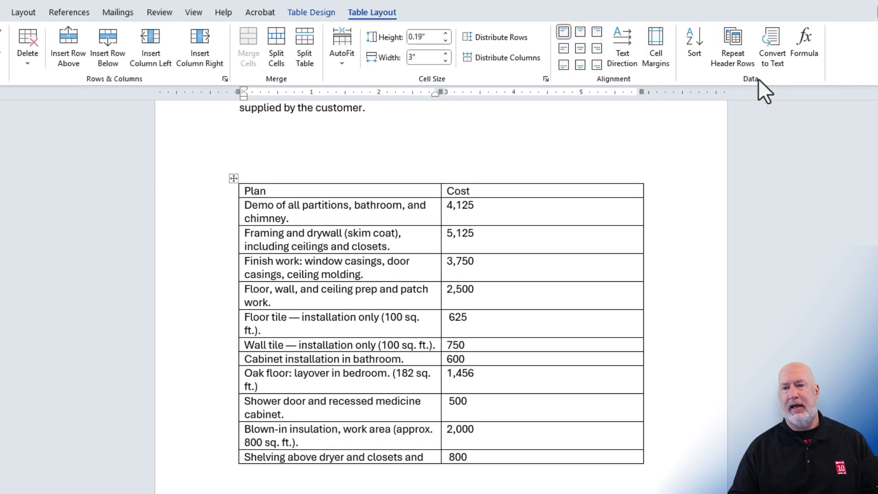
click(737, 59)
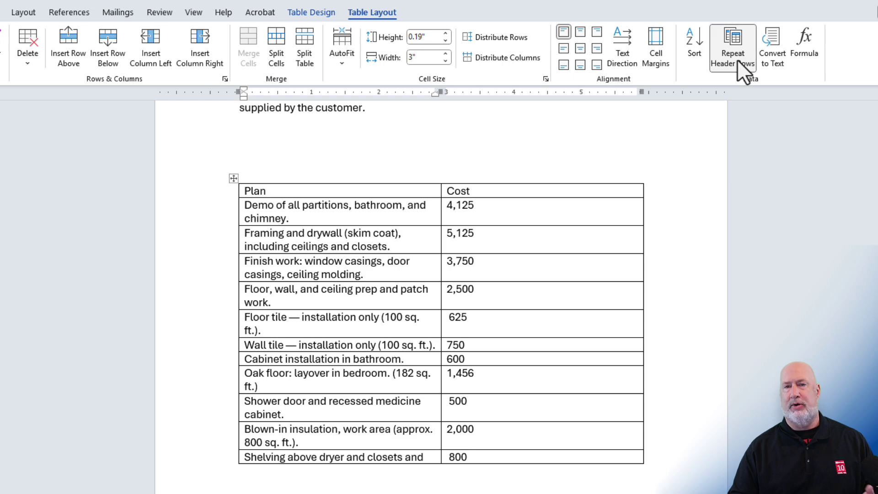
scroll(682, 230, down, 2)
scroll(669, 243, down, 2)
scroll(670, 242, down, 1)
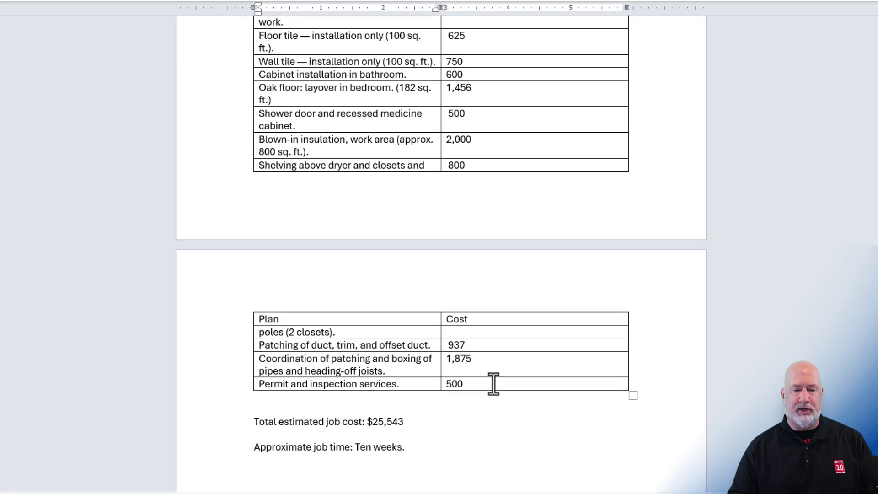
- Add a bottom row whose Cost cell holds =SUM(ABOVE) in #,##0 format
key(Tab)
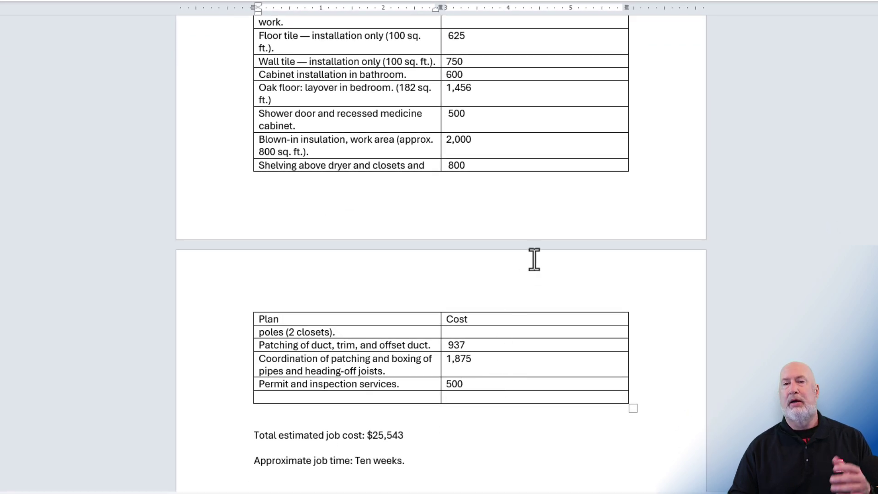
click(455, 392)
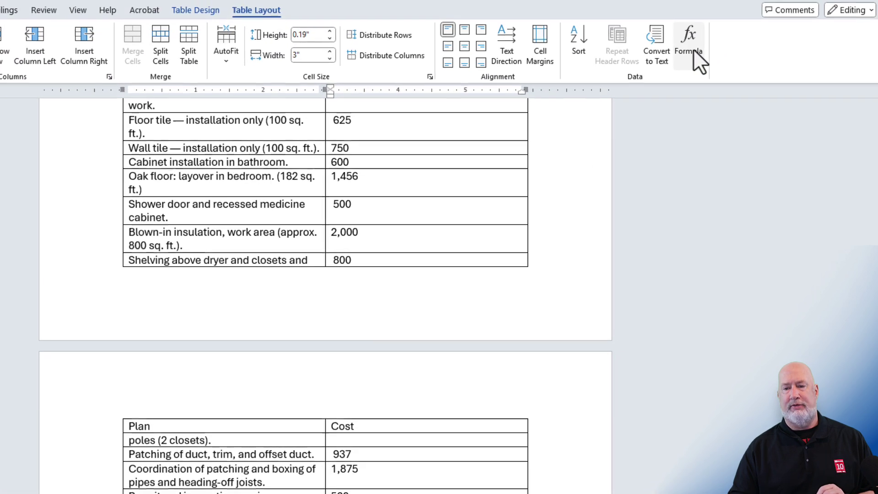
click(691, 46)
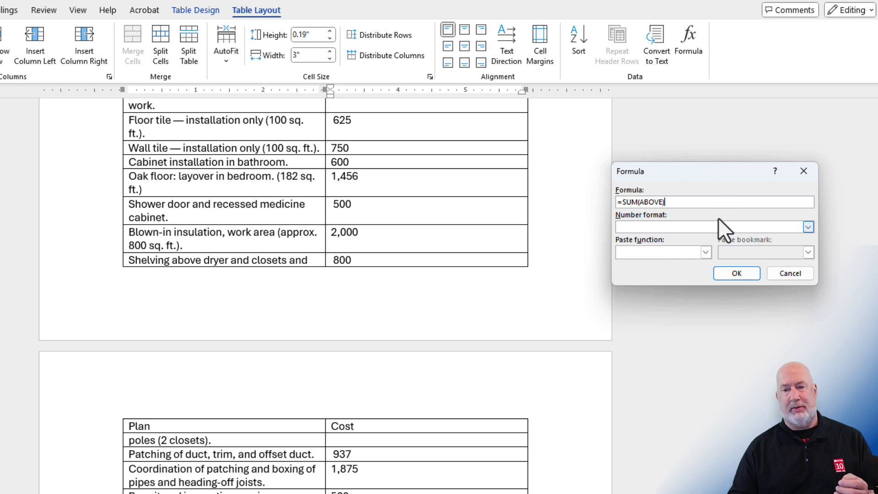
click(807, 227)
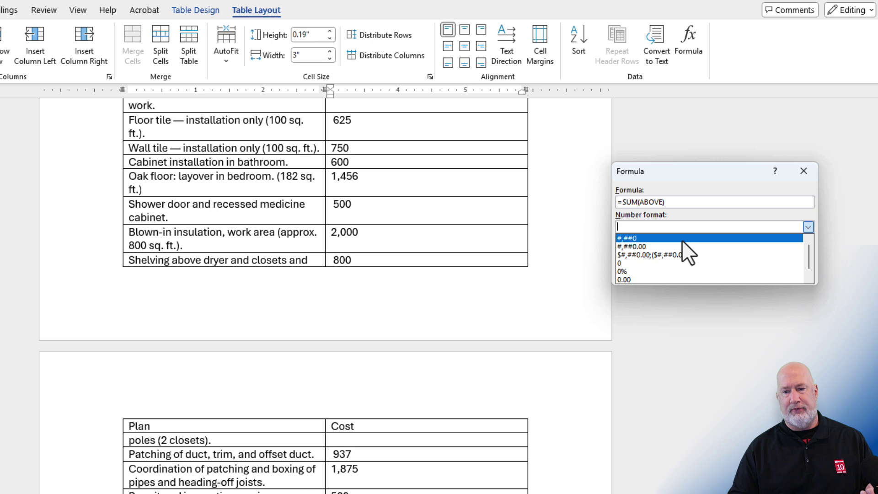
click(634, 238)
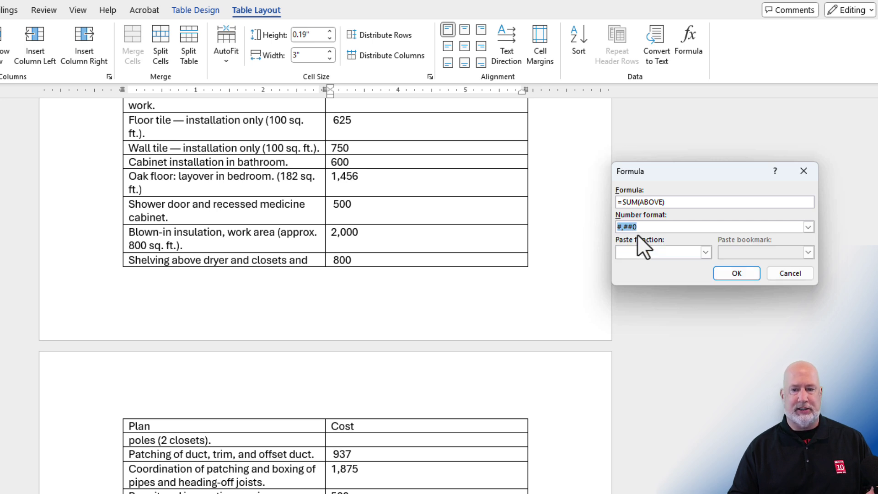
click(737, 274)
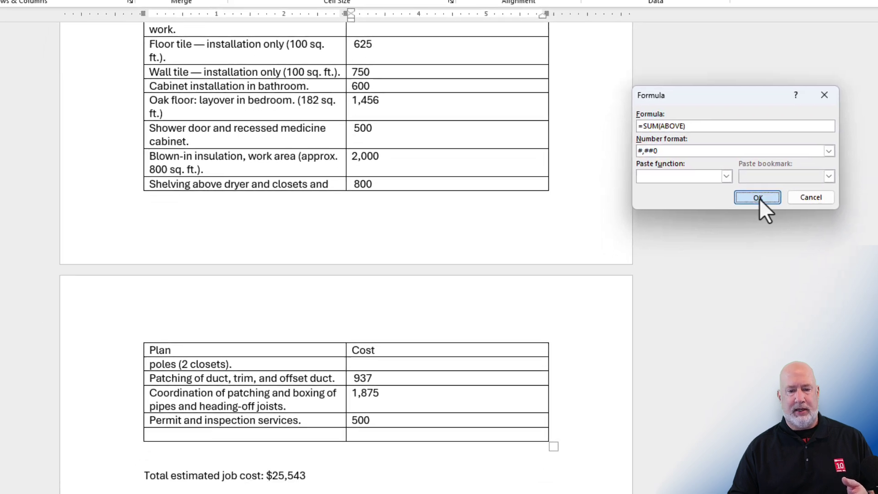
click(758, 199)
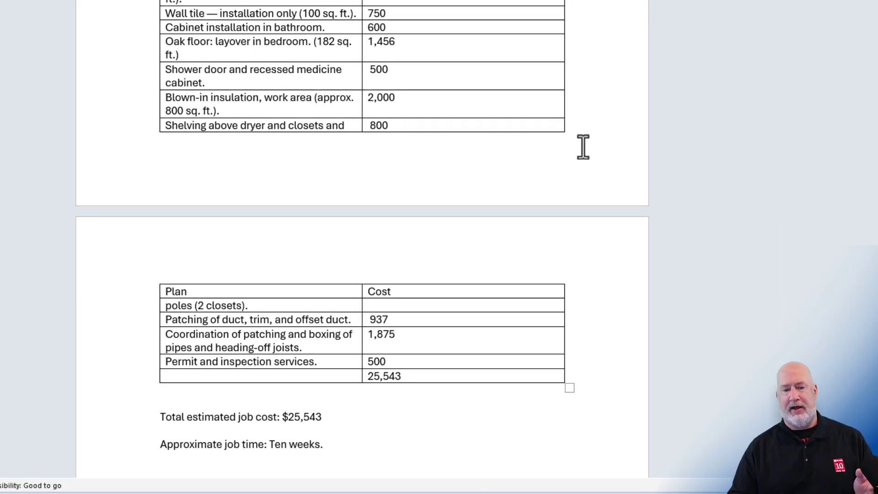
- Put the 'Total estimated job cost:' label into the total row's first cell and delete the $25,543 line
scroll(583, 146, down, 3)
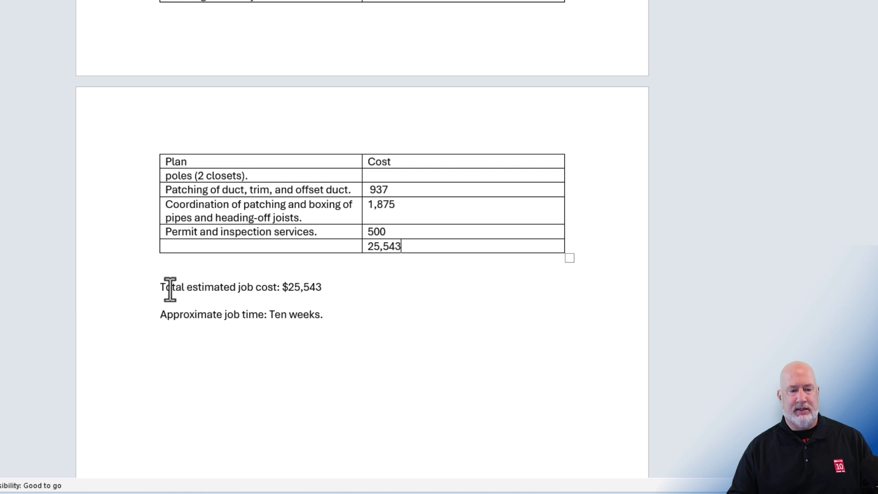
mouse_move(158, 288)
mouse_down()
mouse_move(283, 290)
mouse_move(247, 254)
mouse_up()
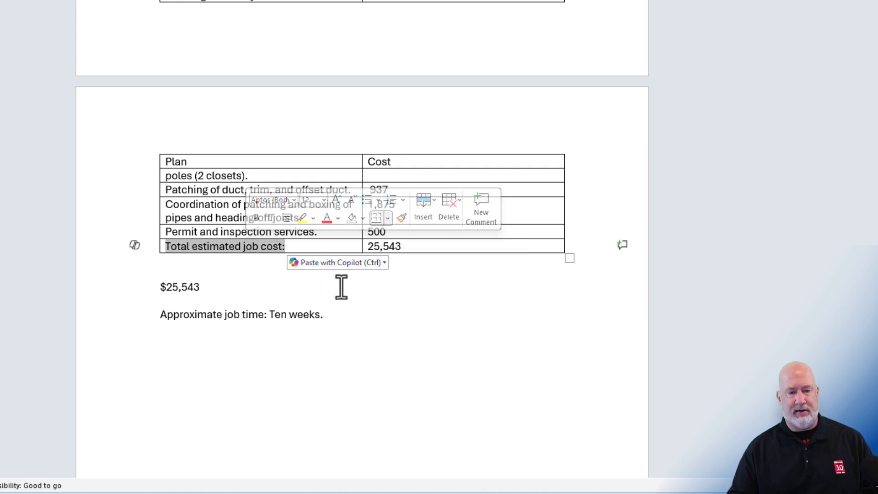
mouse_move(209, 292)
mouse_down()
mouse_move(158, 287)
mouse_move(384, 247)
mouse_up()
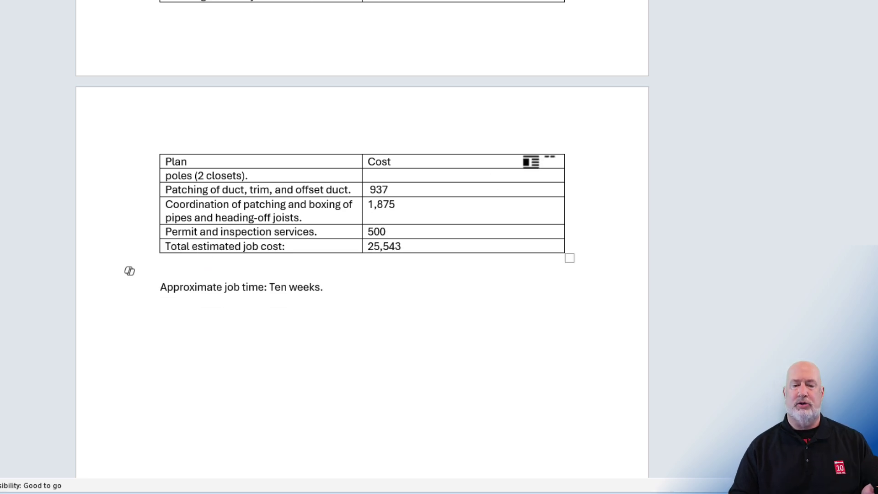
scroll(549, 171, up, 4)
- Right-align the Cost column figures and narrow the Cost column
scroll(539, 153, up, 3)
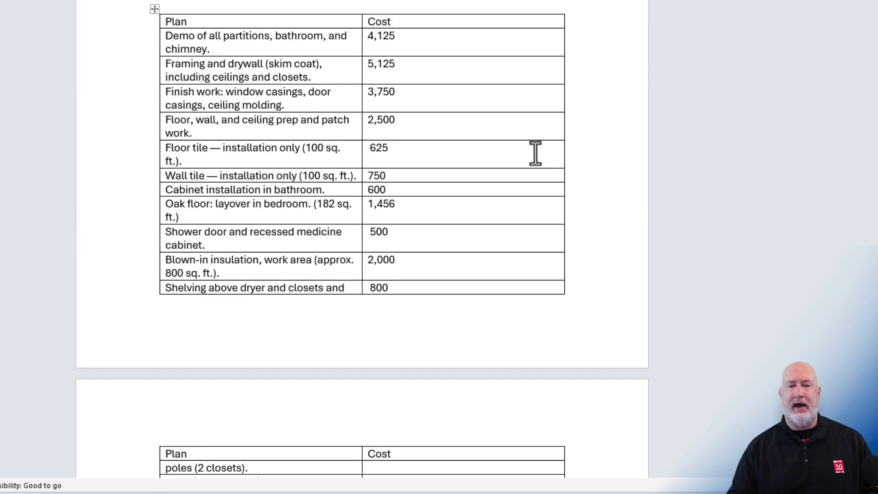
click(396, 9)
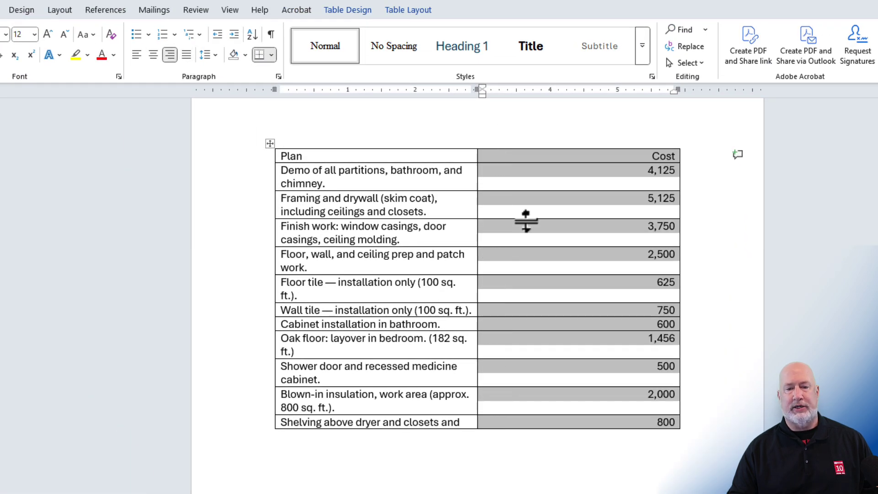
key(ctrl+r)
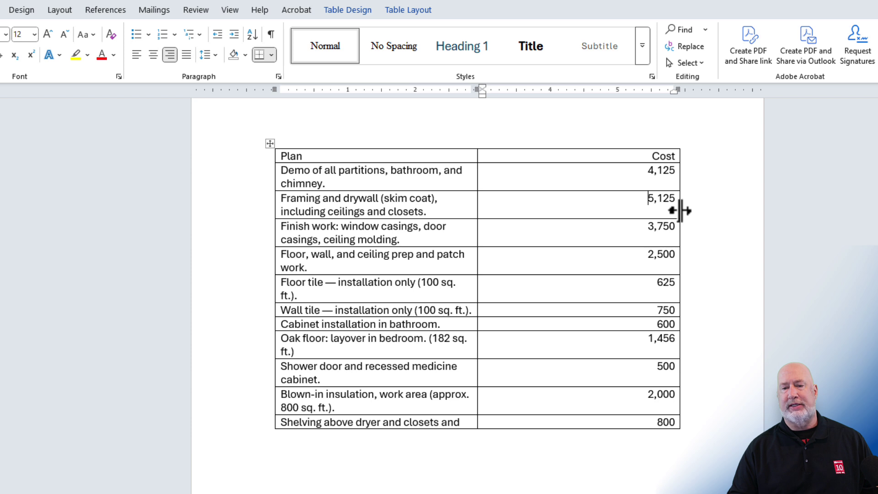
drag(679, 210, 575, 214)
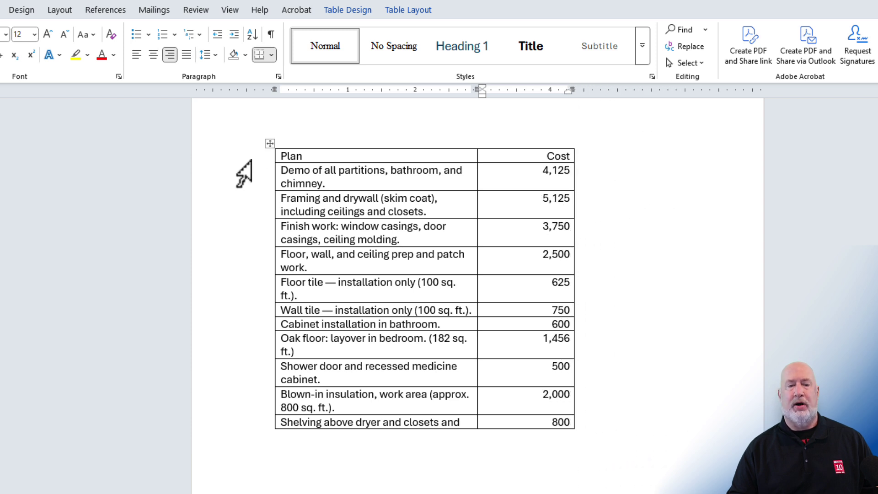
- Make the Plan and Cost header row bold
click(251, 160)
click(261, 126)
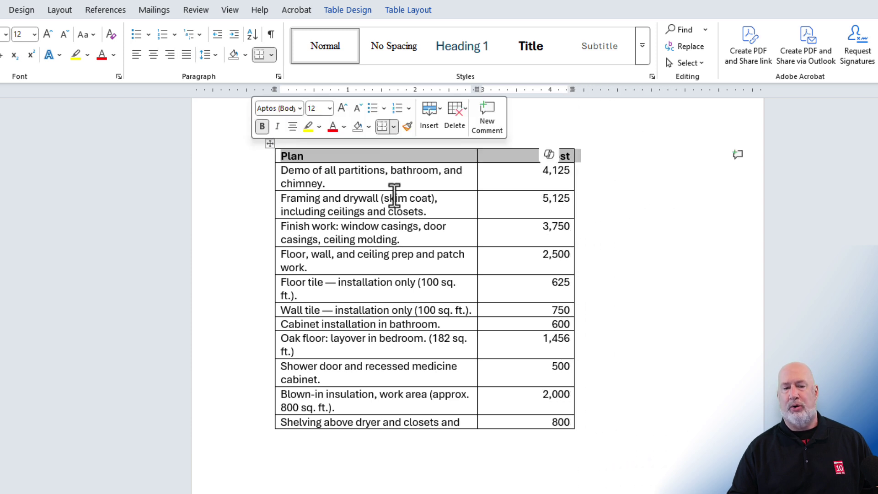
click(394, 196)
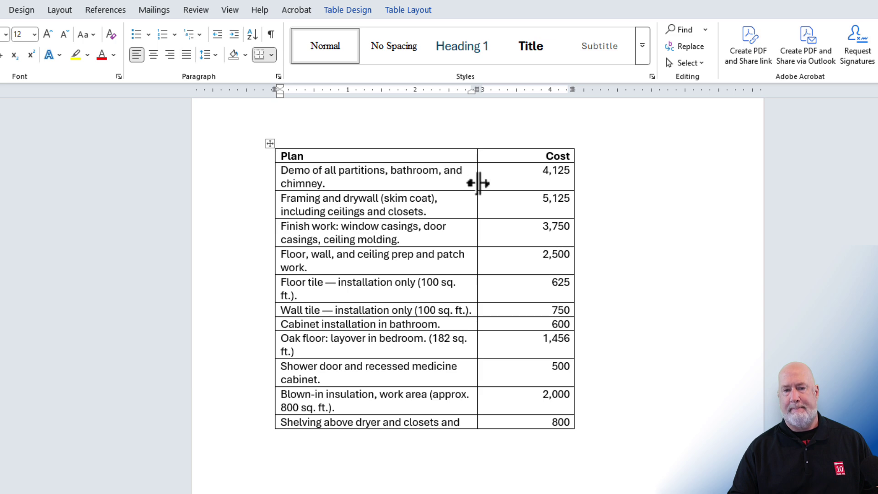